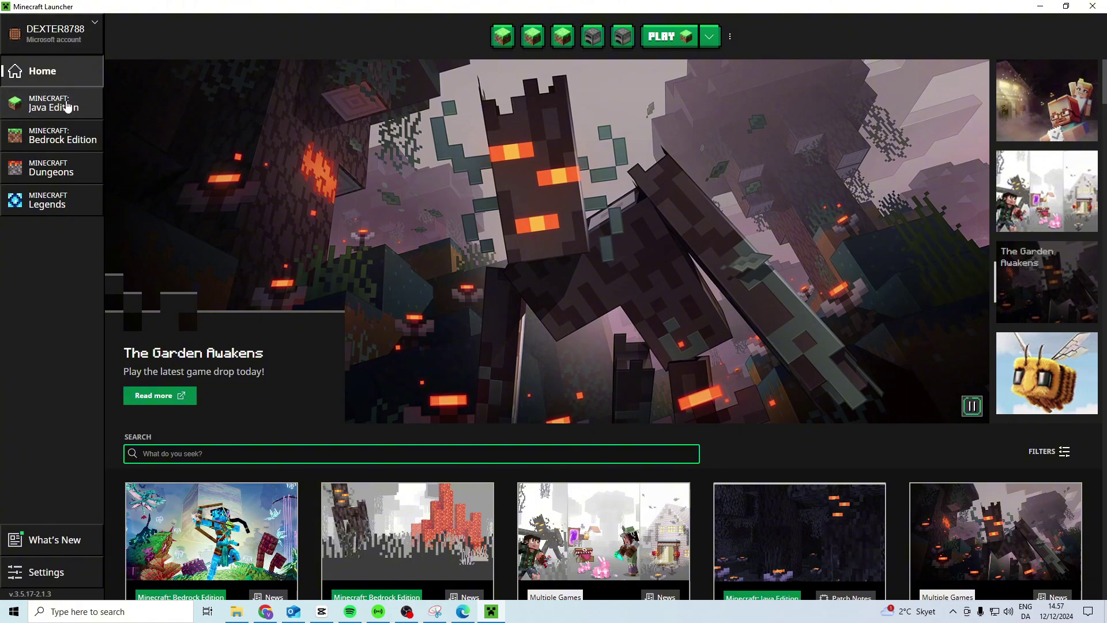
- Bring up the '...' actions menu for Latest release under Java Edition Installations
{"action": "left_click", "coordinate": [68, 106]}
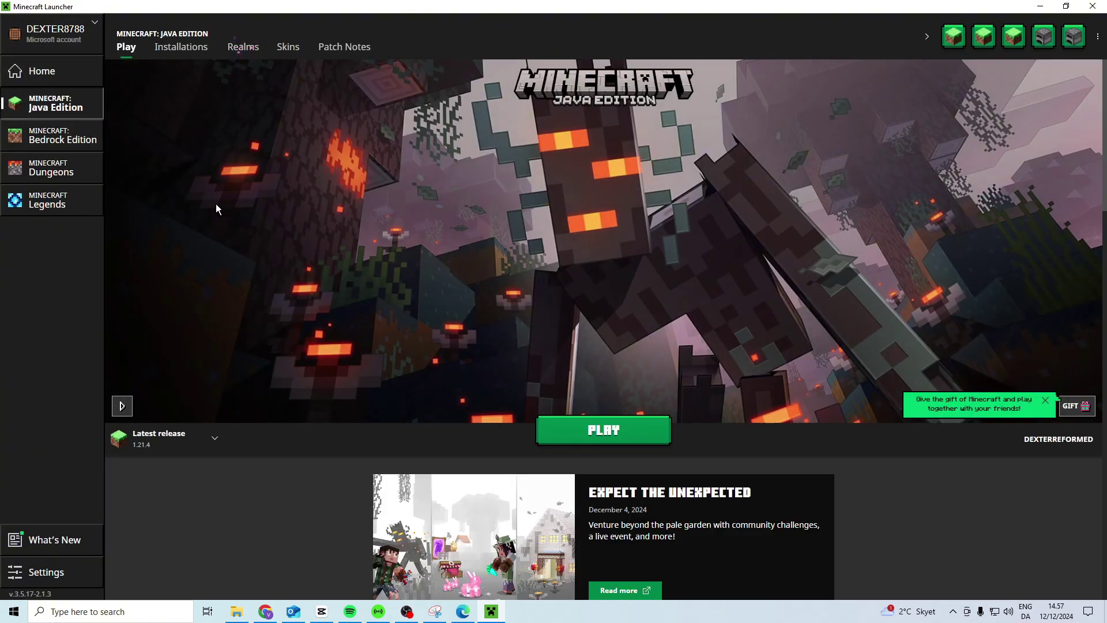
{"action": "left_click", "coordinate": [181, 46]}
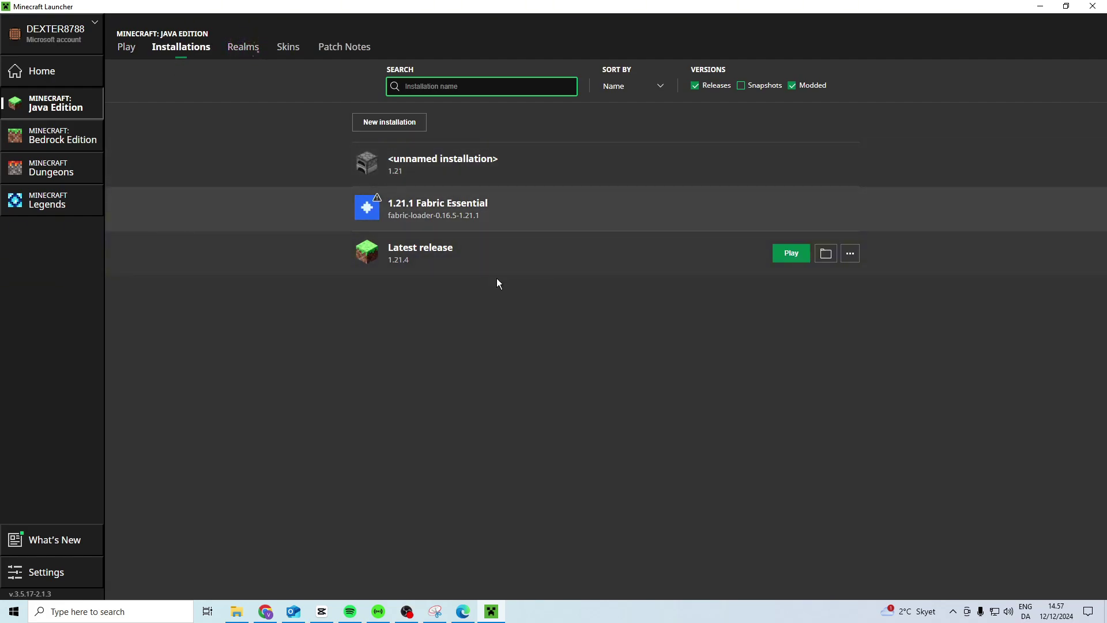
{"action": "mouse_move", "coordinate": [421, 251]}
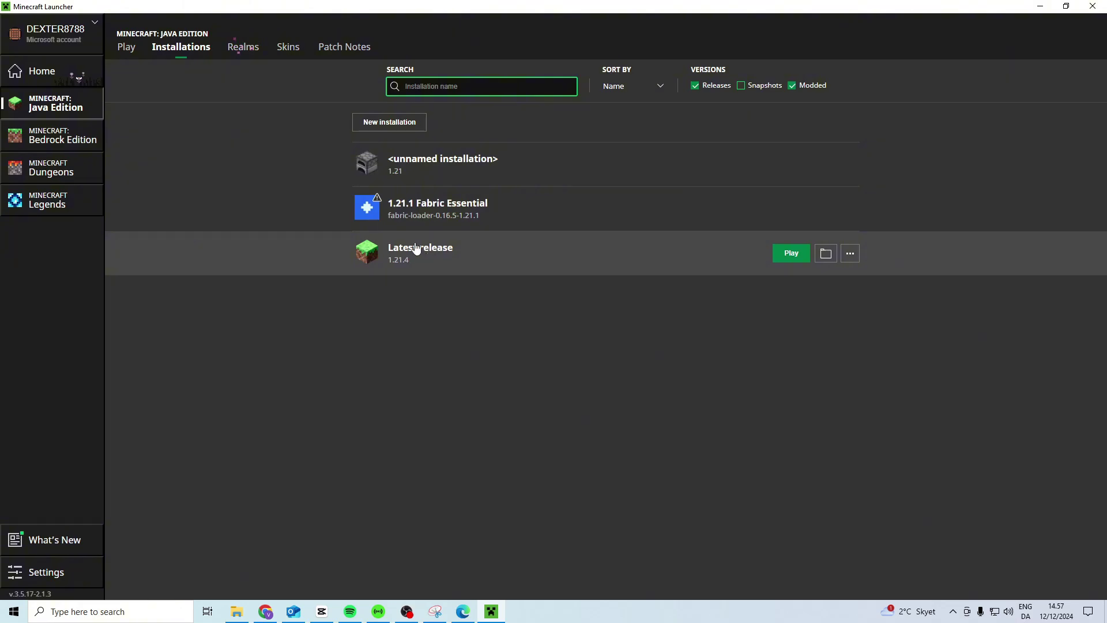
{"action": "left_click", "coordinate": [851, 254]}
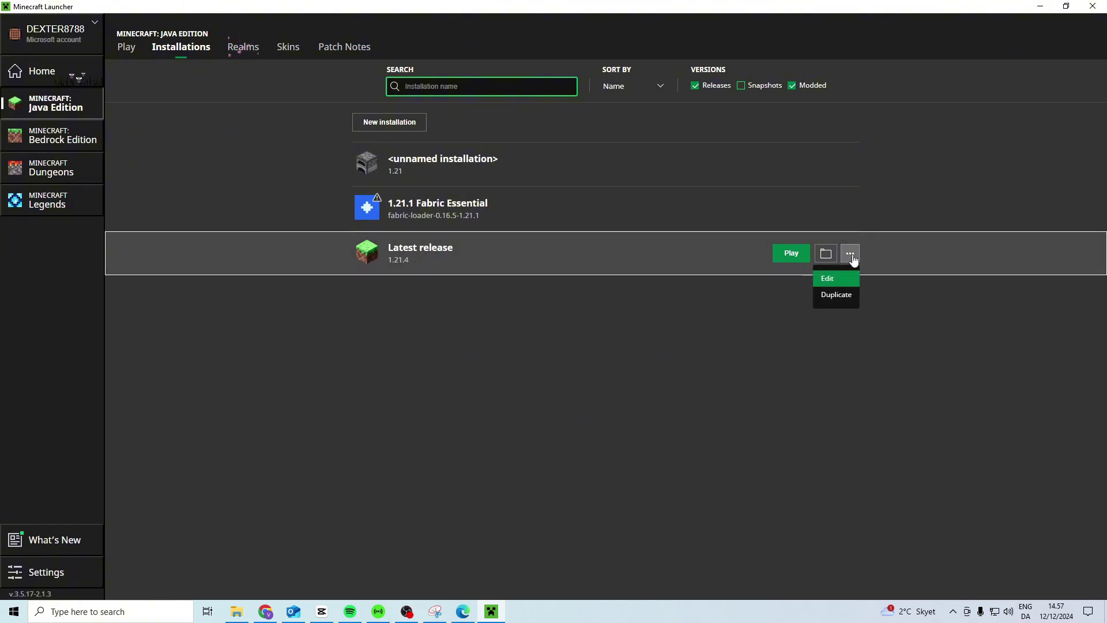
- Edit Latest release, expand More Options, and place the cursor at the -Xmx2G JVM argument
{"action": "left_click", "coordinate": [831, 279]}
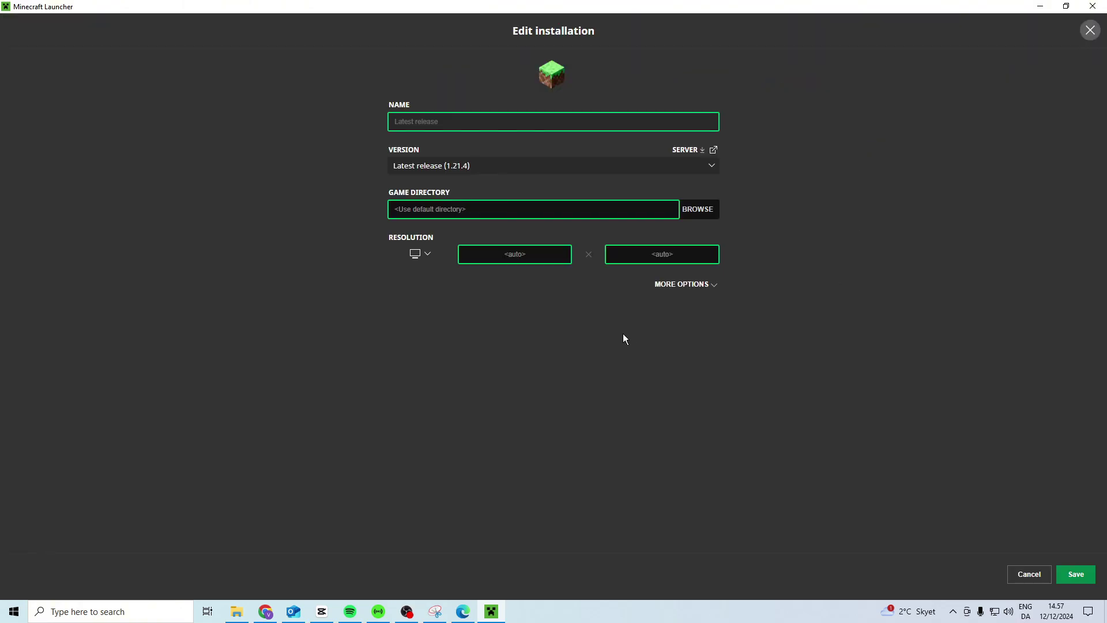
{"action": "left_click", "coordinate": [686, 284]}
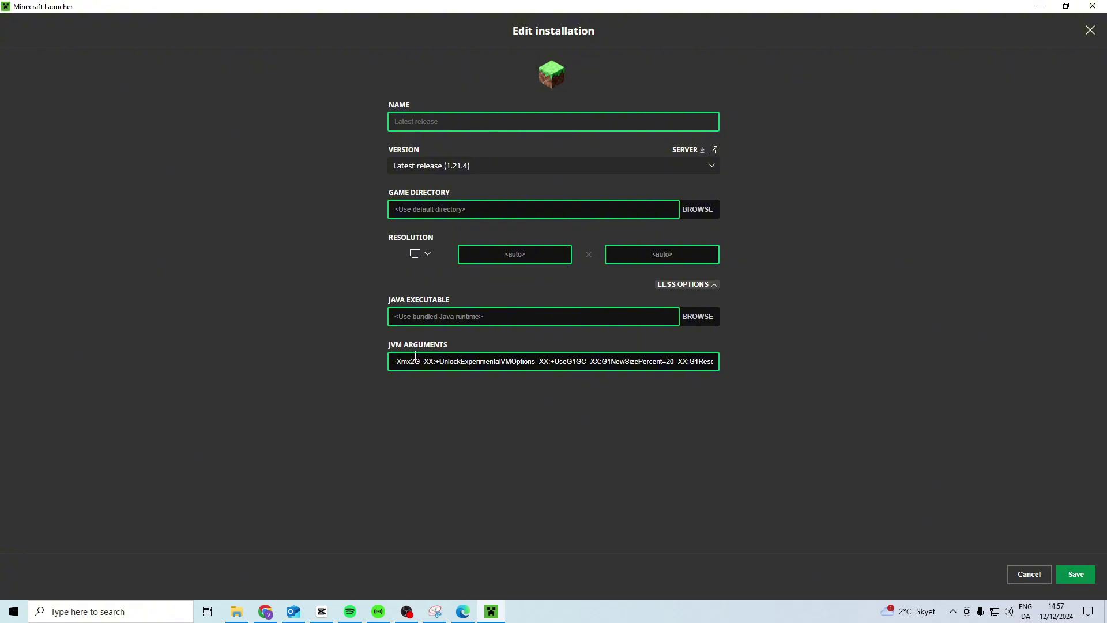
{"action": "left_click", "coordinate": [414, 361]}
{"action": "left_click", "coordinate": [414, 362]}
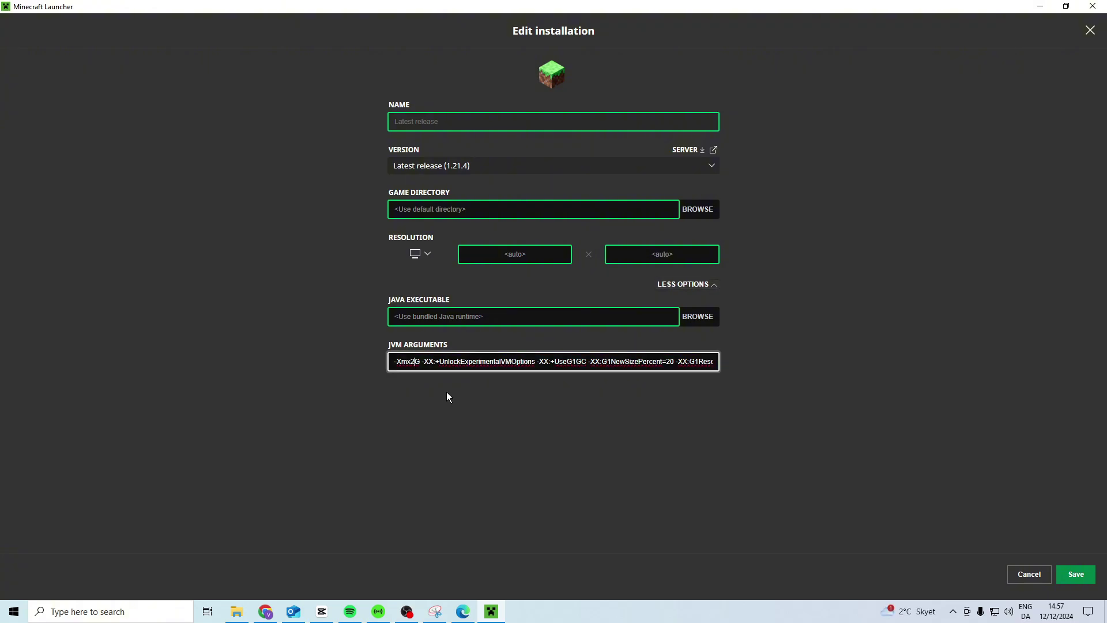
{"action": "key", "text": "BackSpace"}
{"action": "type", "text": "4"}
{"action": "key", "text": "BackSpace"}
{"action": "type", "text": "6"}
{"action": "key", "text": "BackSpace"}
{"action": "type", "text": "8"}
{"action": "key", "text": "BackSpace"}
{"action": "type", "text": "2"}
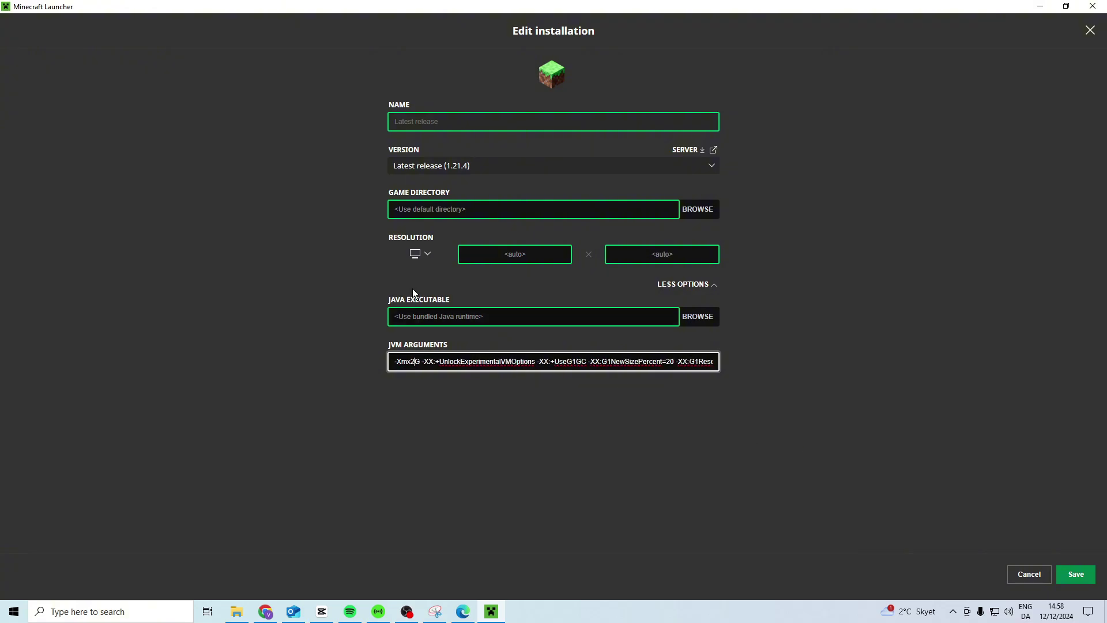